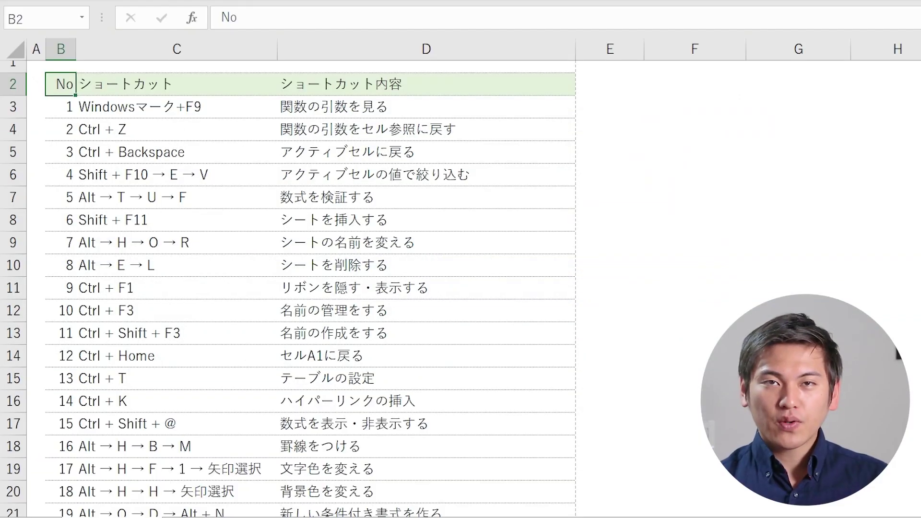
Select the shortcut table and step through the cells of its first rows
key("ctrl+shift+End")
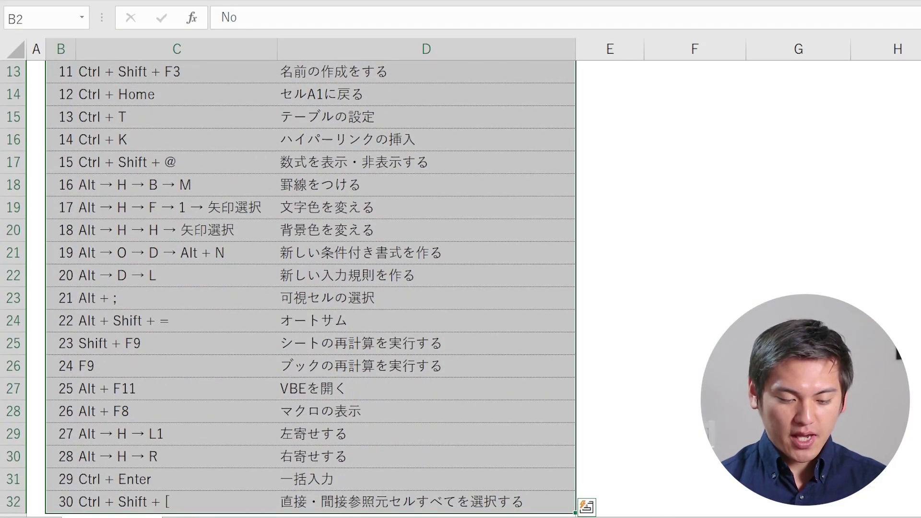
key("Up")
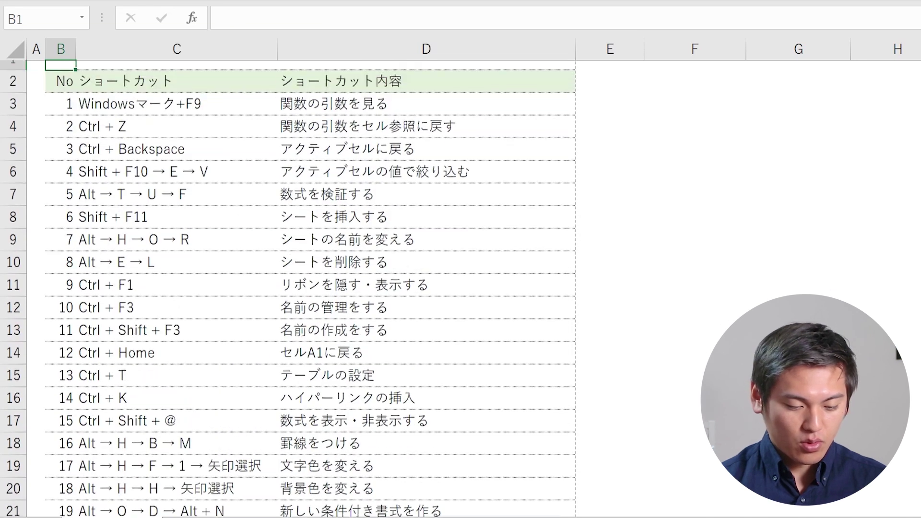
key("Down")
key("Down")
key("shift+Right")
key("shift+Right")
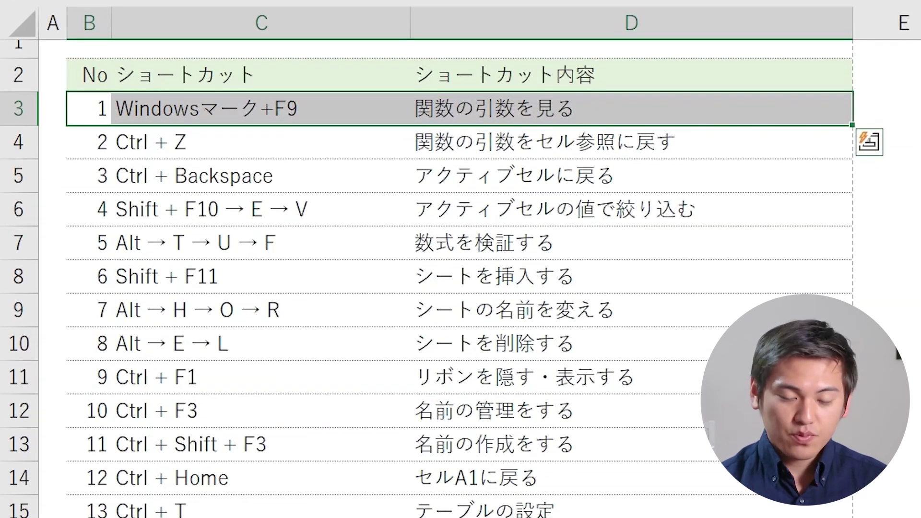
key("Tab")
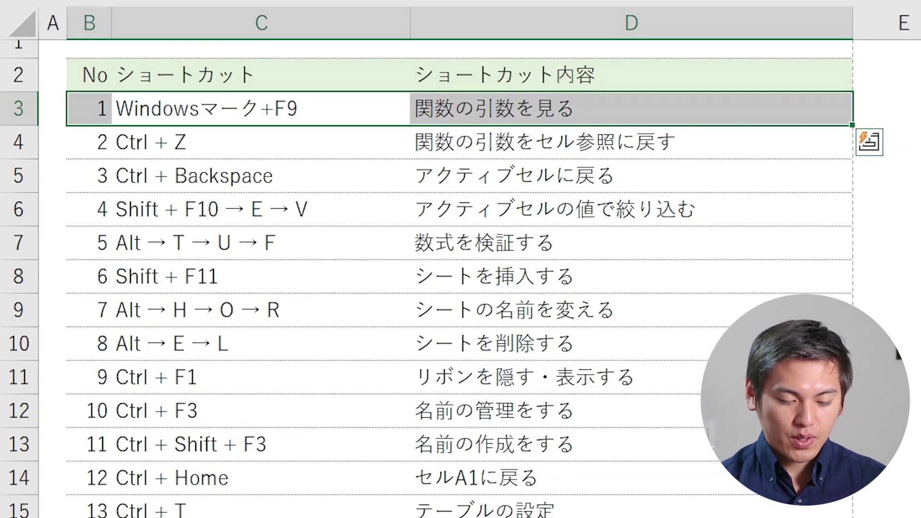
key("Tab")
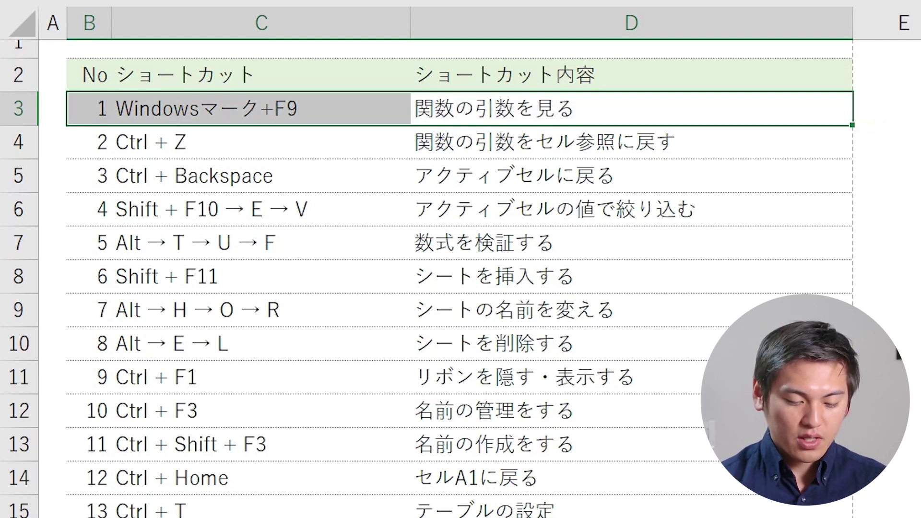
key("shift+Down")
key("Tab")
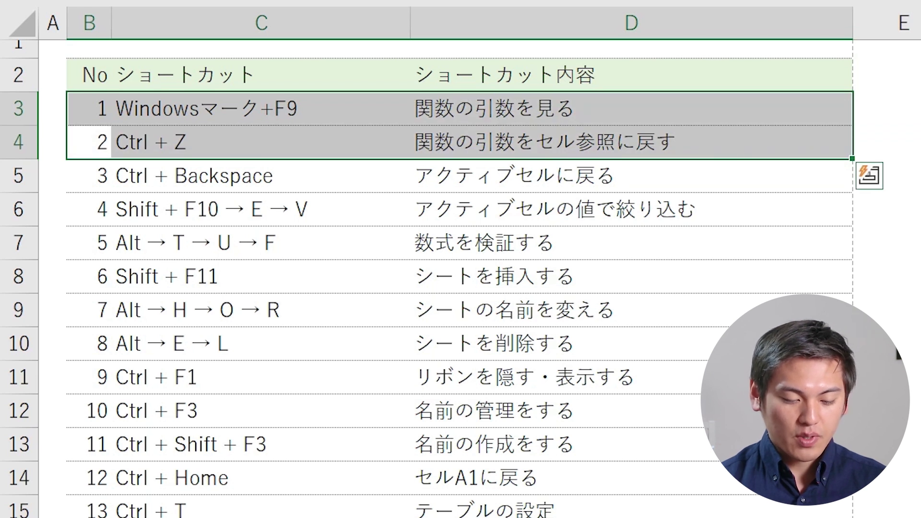
key("Tab")
key("Tab")
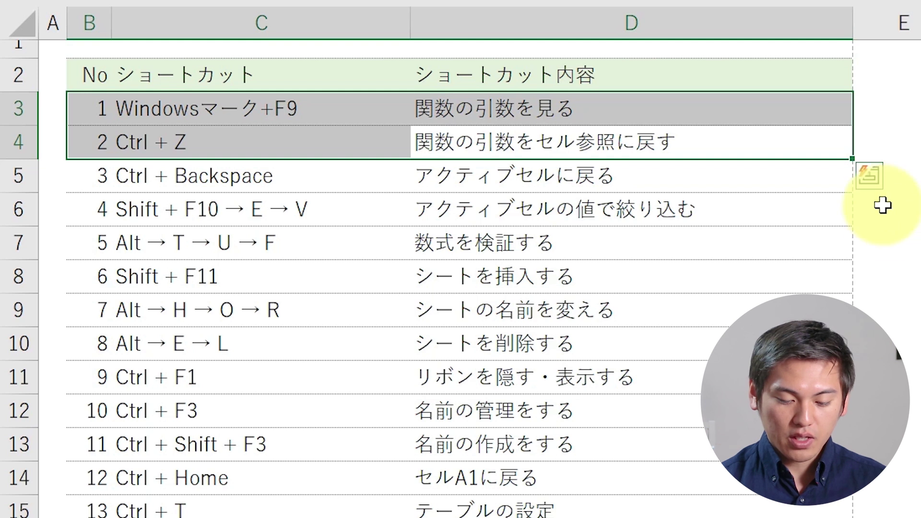
key("Right")
Copy the Shift + F11 shortcut in C8 and pick an empty cell beside the table
key("Left")
key("Left")
key("Left")
key("Down")
key("Right")
key("Down")
key("Down")
key("Down")
key("Up")
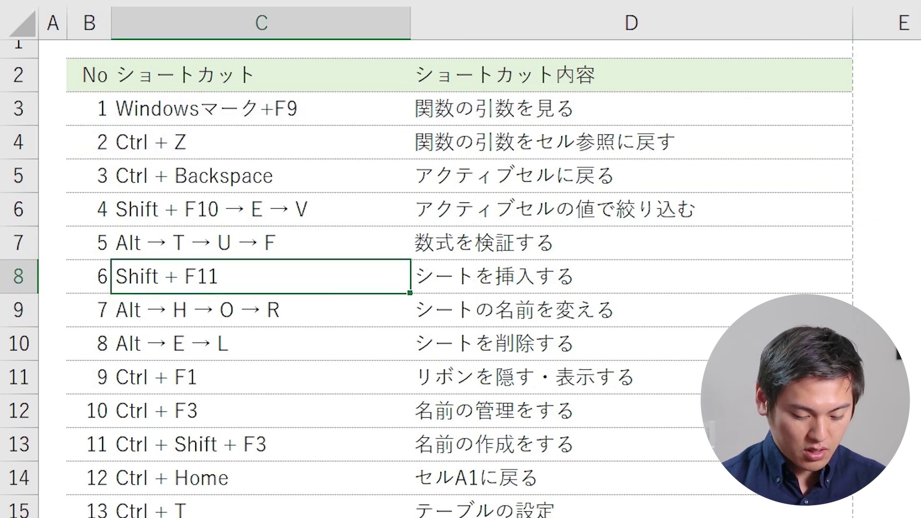
key("ctrl+c")
left_click(716, 221)
Paste Shift + F11 into F4 as a value only
key("Up")
key("Up")
key("Up")
key("Up")
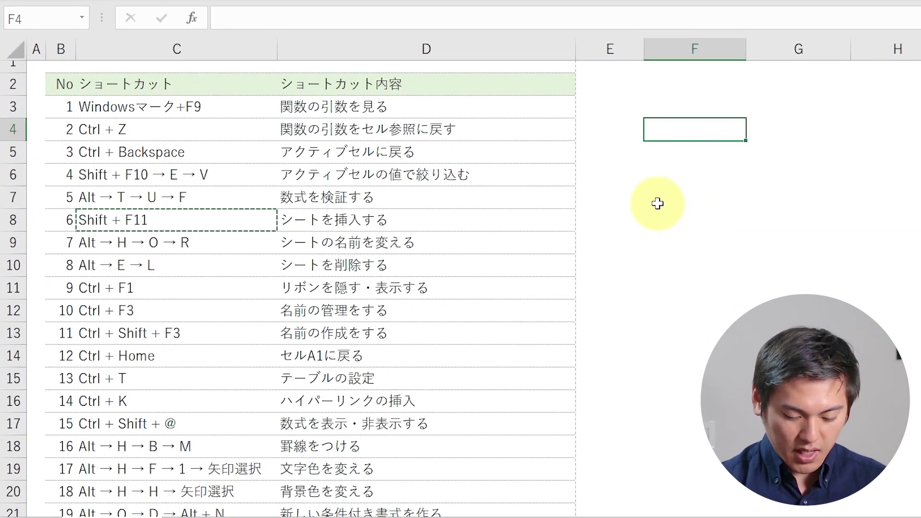
key("ctrl+alt+v")
key("v")
key("Return")
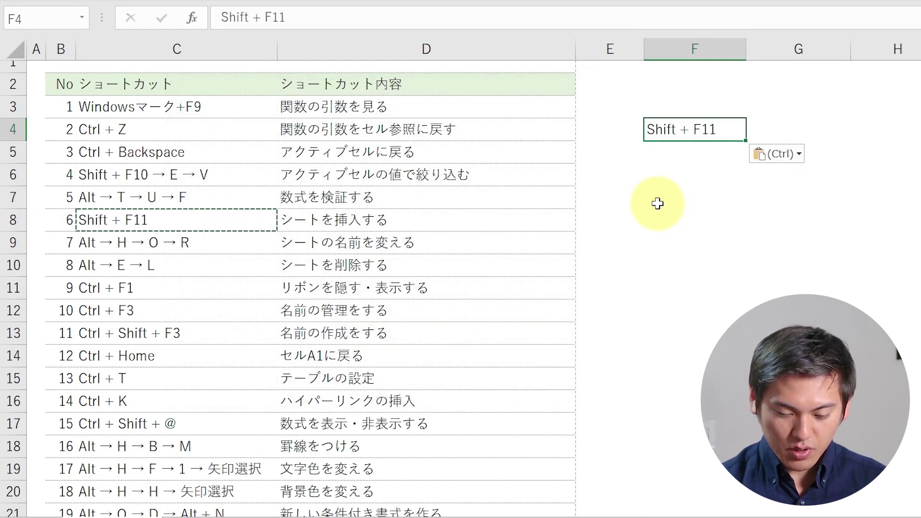
Enter =VLOOKUP(F4,C:D,2,FALSE) in F5, then select F4:F5 together
key("Down")
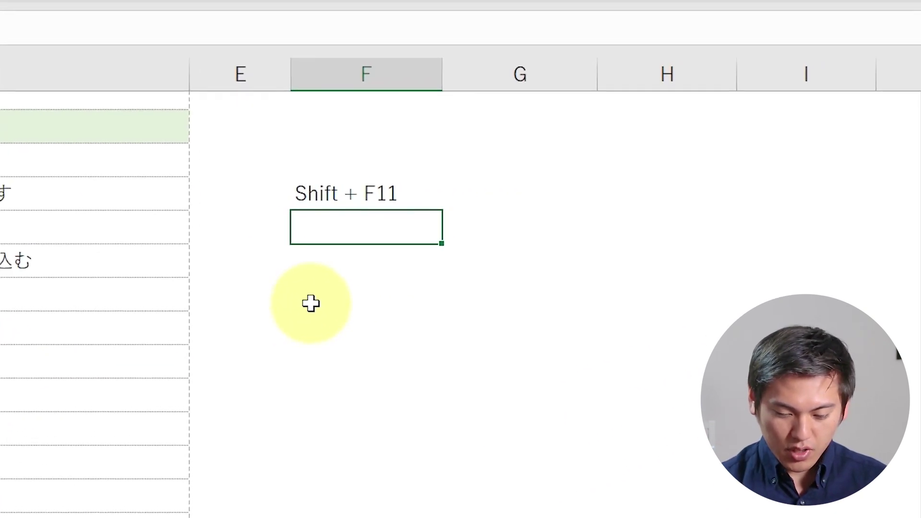
type("=")
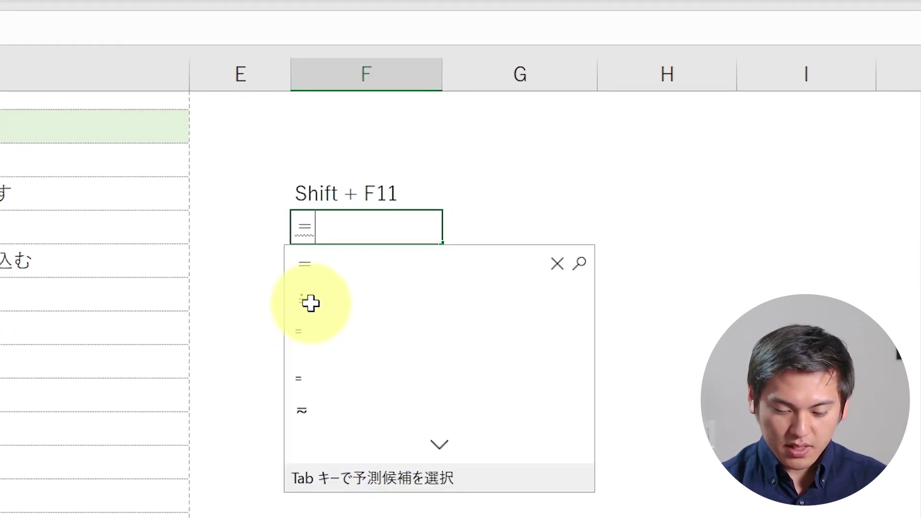
key("Escape")
type("vl")
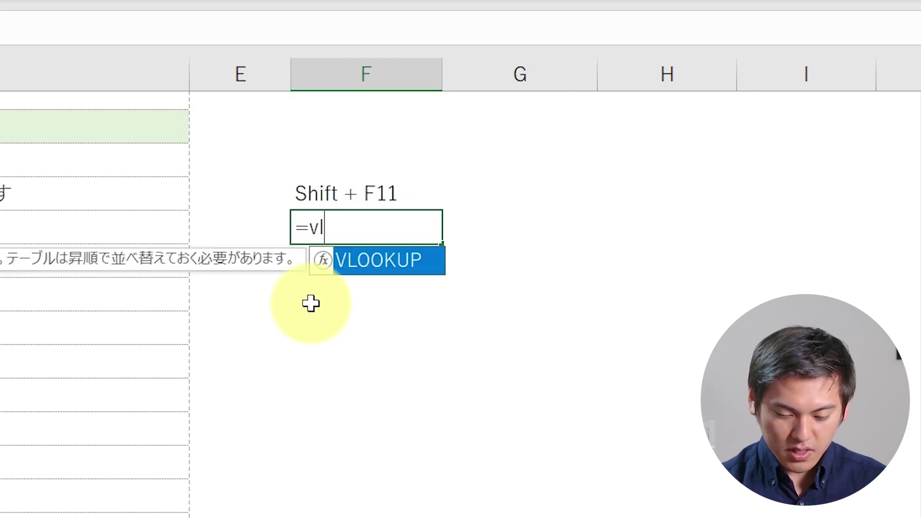
key("Tab")
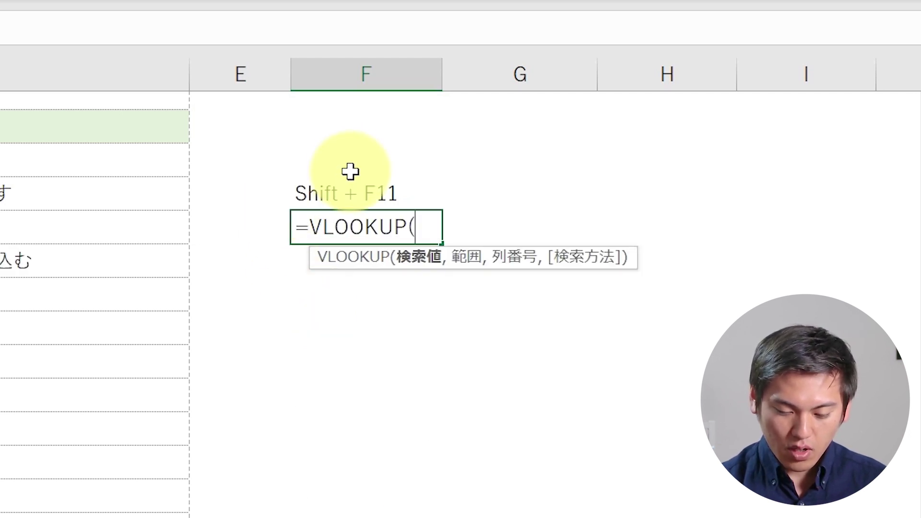
left_click(355, 194)
type(",")
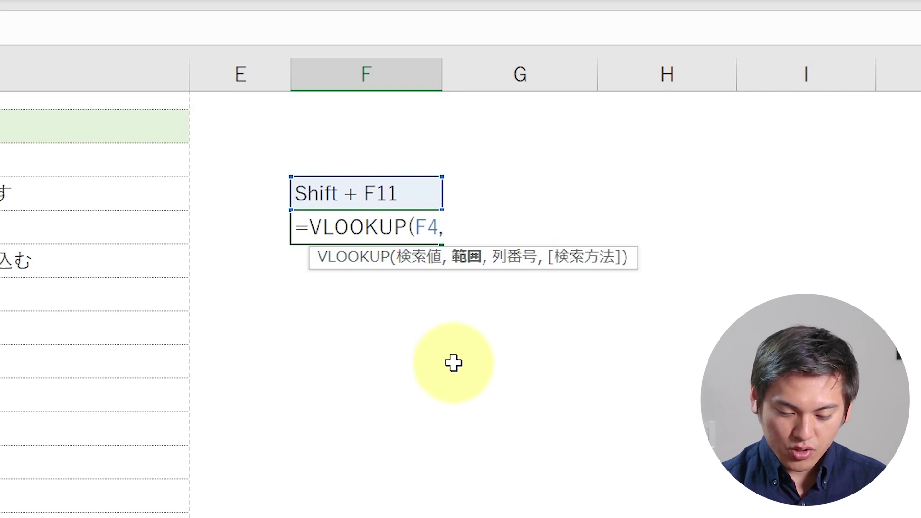
left_click(130, 193)
key("ctrl+space")
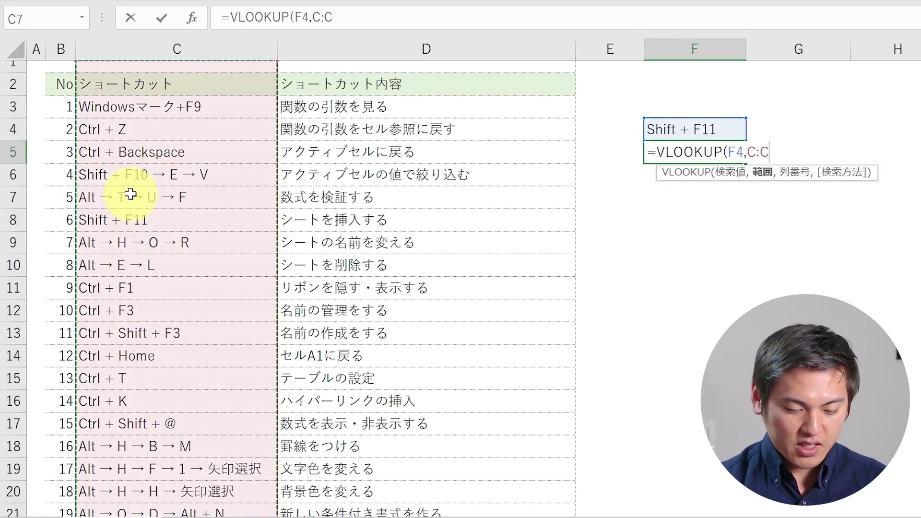
key("shift+Right")
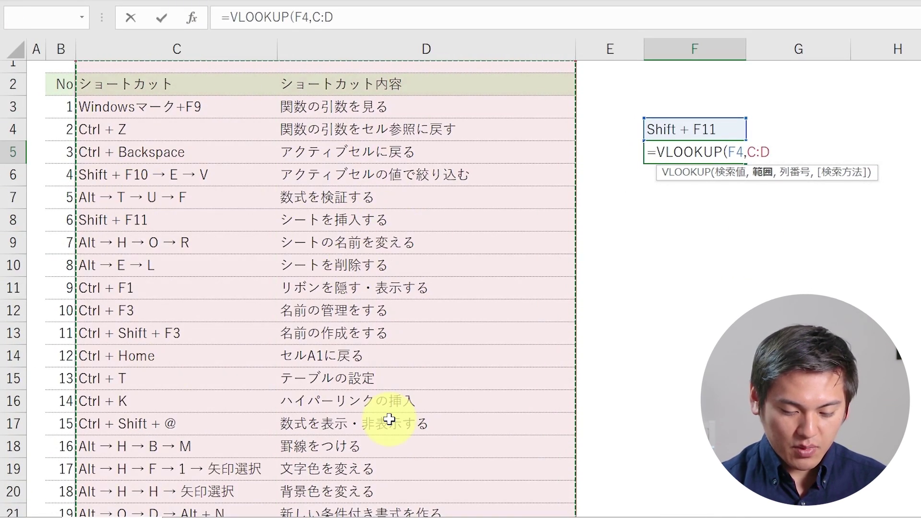
type(",2")
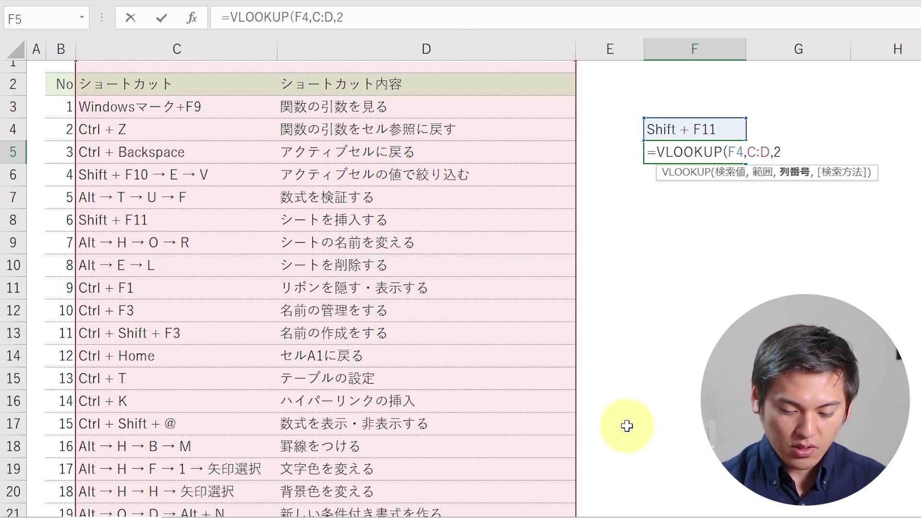
type(",false)")
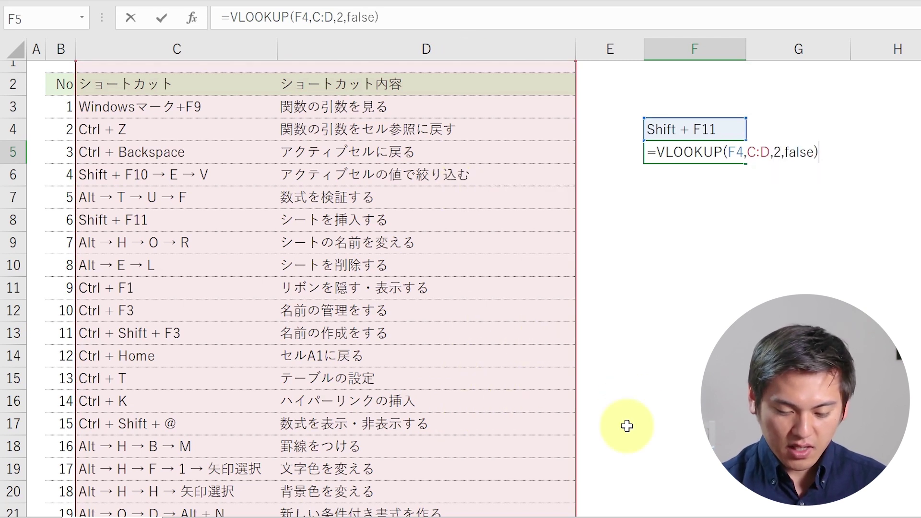
key("ctrl+Return")
key("Up")
key("shift+Down")
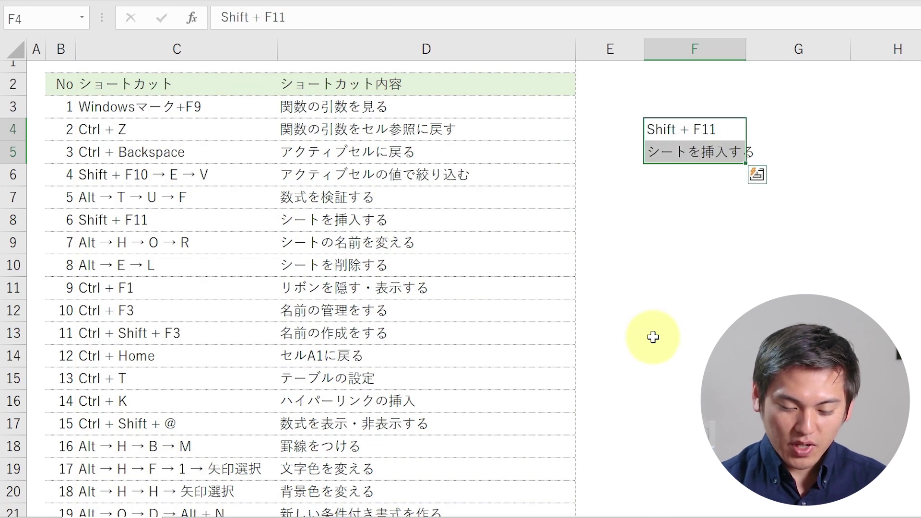
Compare F5's result with the Shift + F11 entry in C8:D8 and inspect the formula's arguments
key("Return")
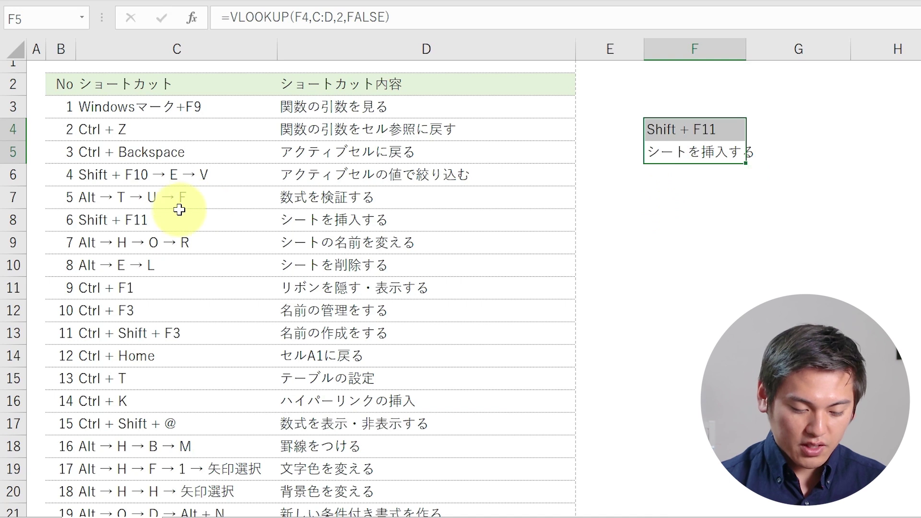
left_click(190, 228)
key("Right")
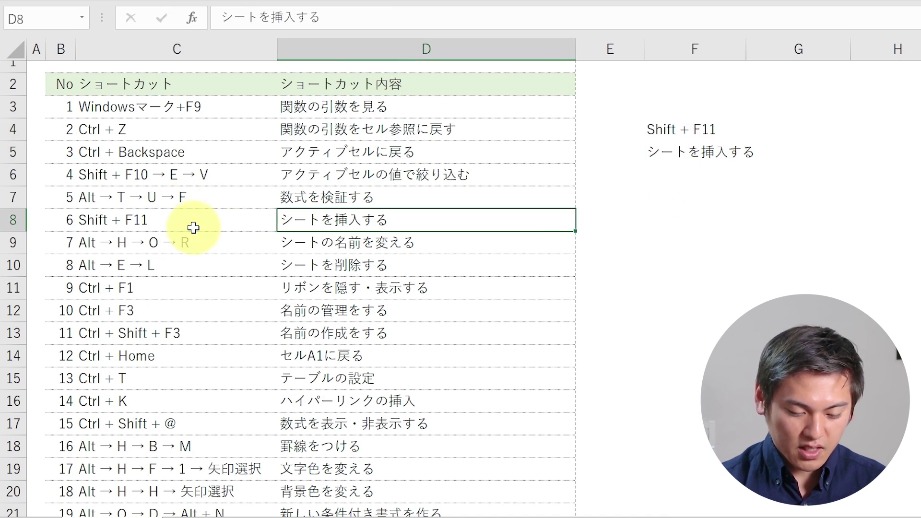
left_click(680, 154)
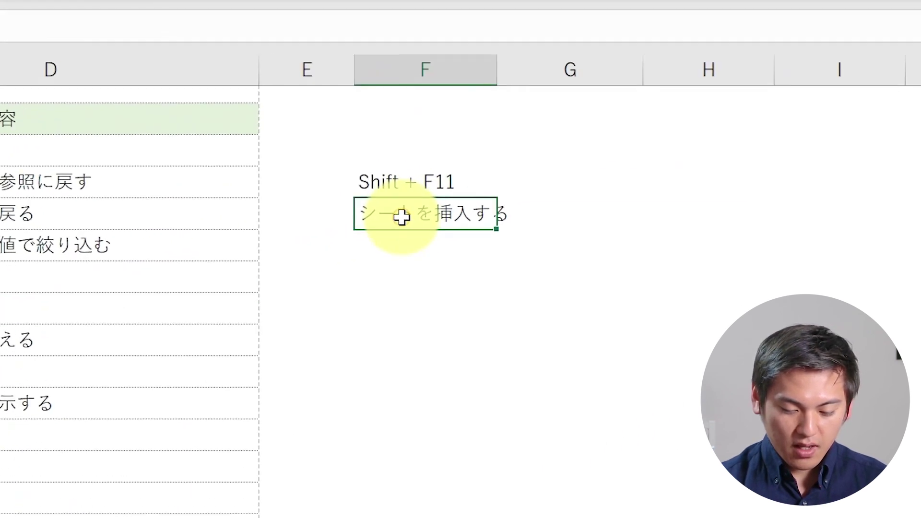
key("F2")
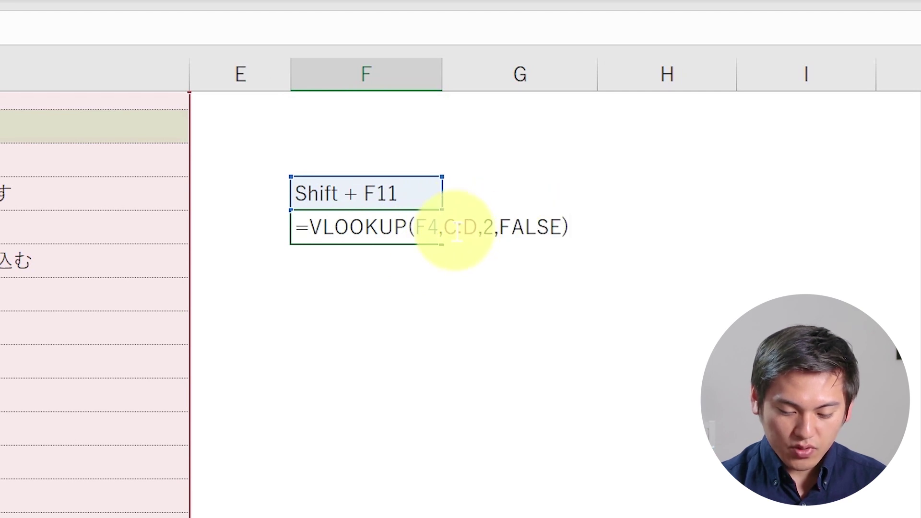
left_click(456, 227)
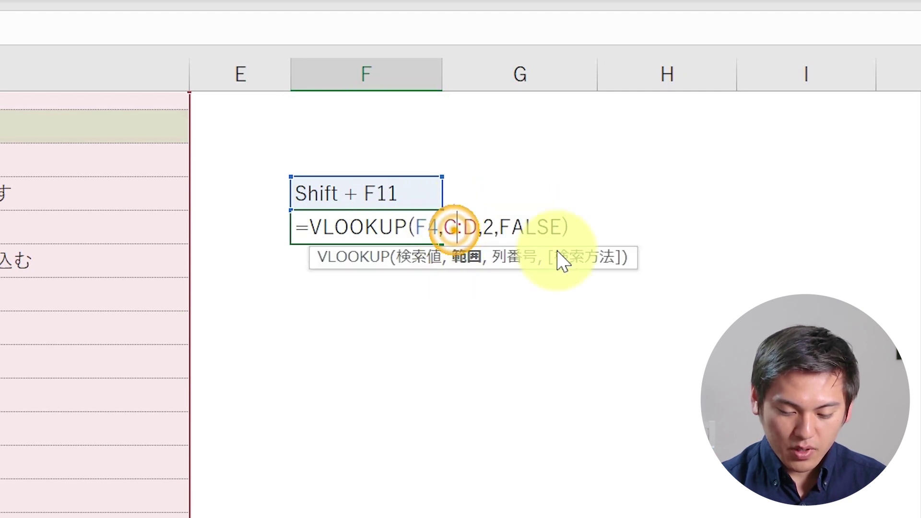
left_click(513, 257)
left_click(592, 257)
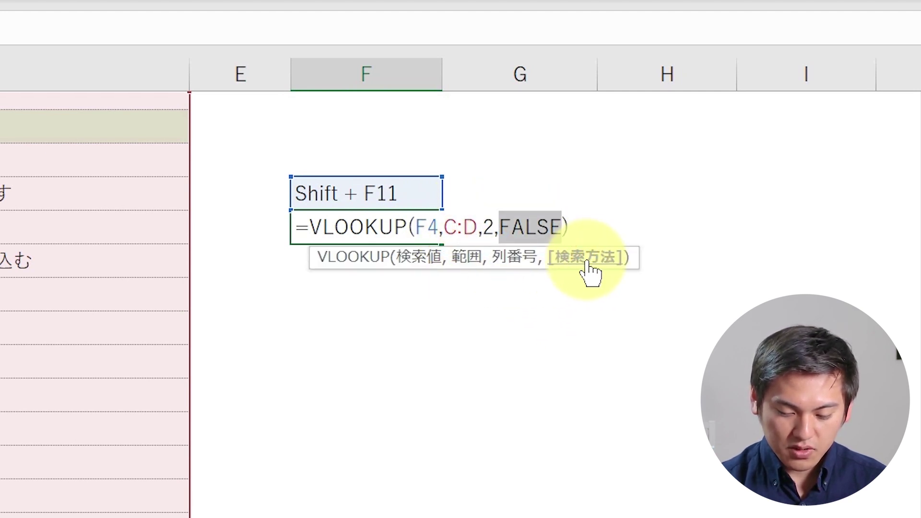
left_click(434, 260)
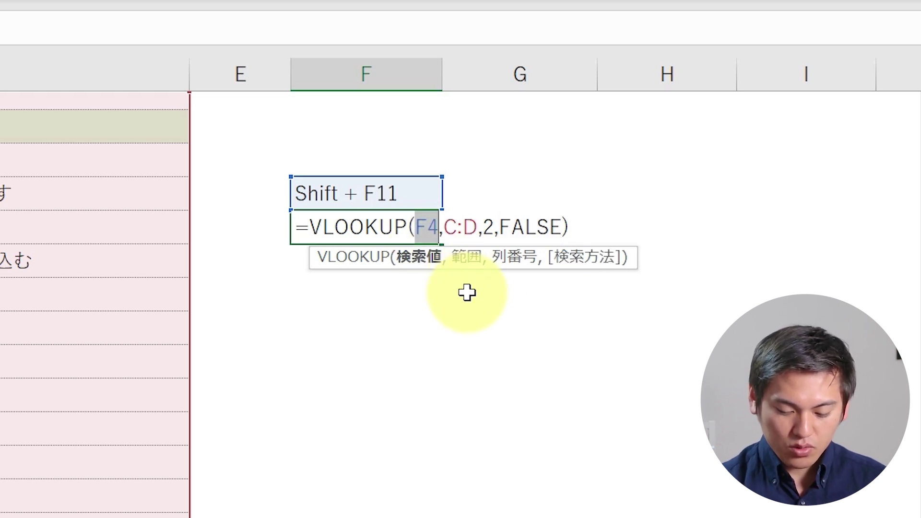
Evaluate the F4 argument with F9, restore the reference with Ctrl+Z, and commit the formula
key("F9")
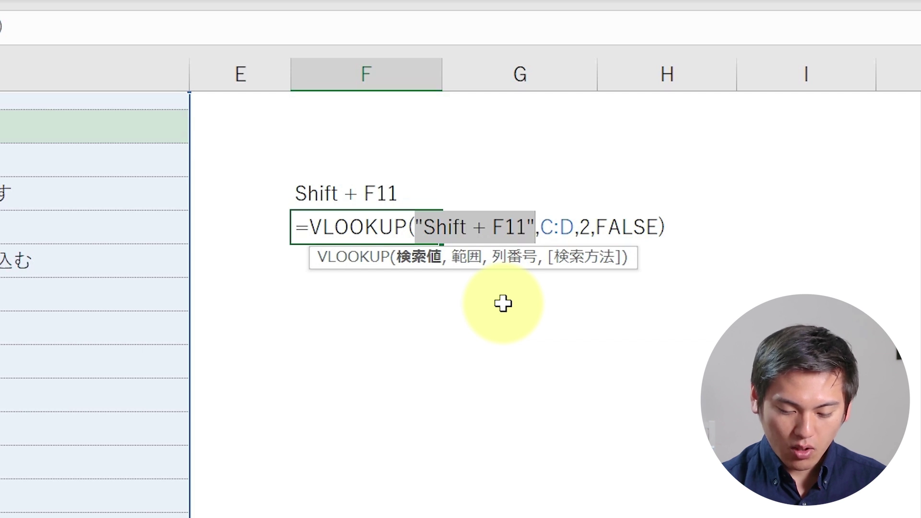
key("Up")
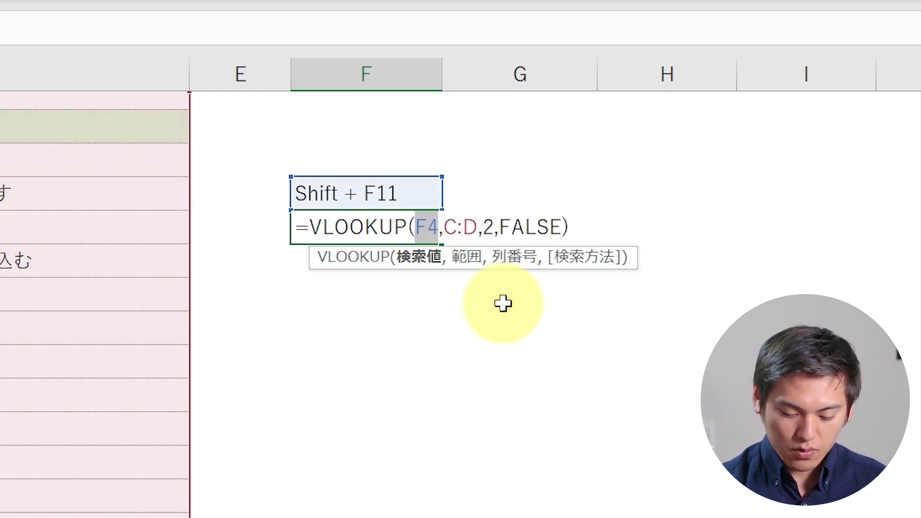
key("F9")
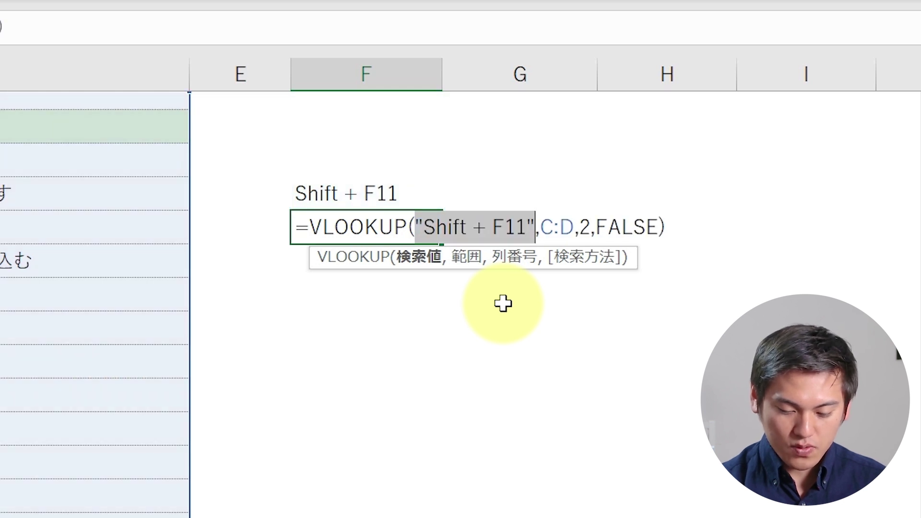
key("ctrl+z")
key("Return")
type("=")
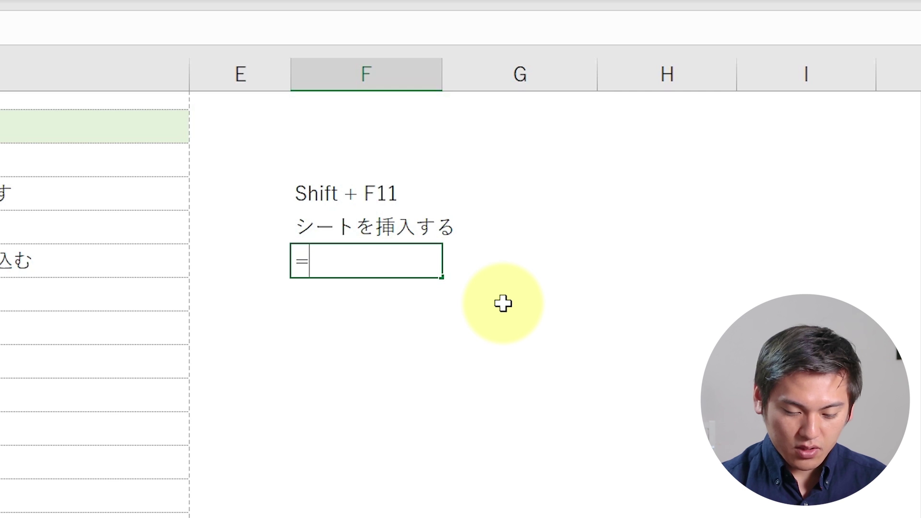
type("vlo")
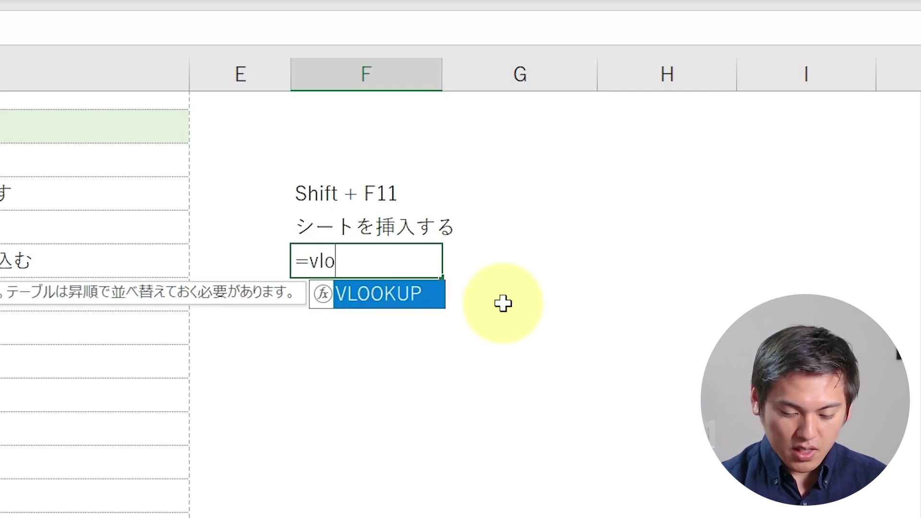
key("Tab")
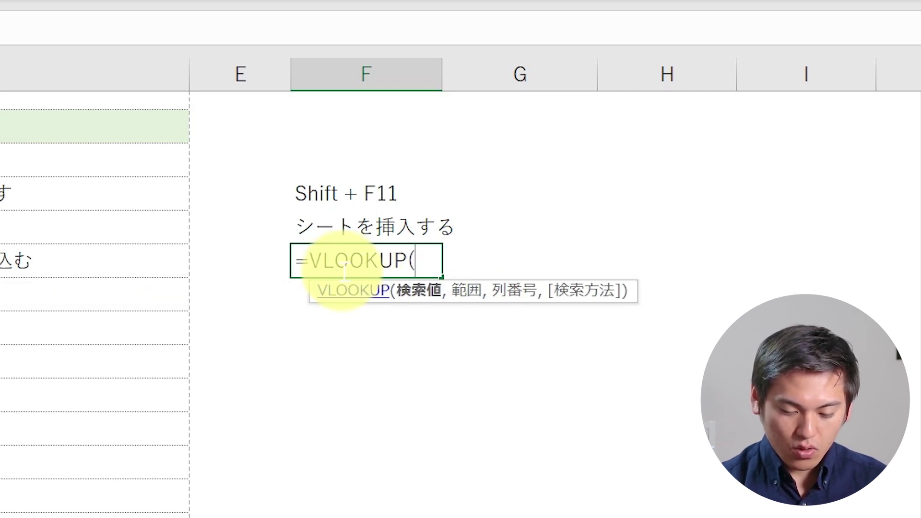
left_click(360, 187)
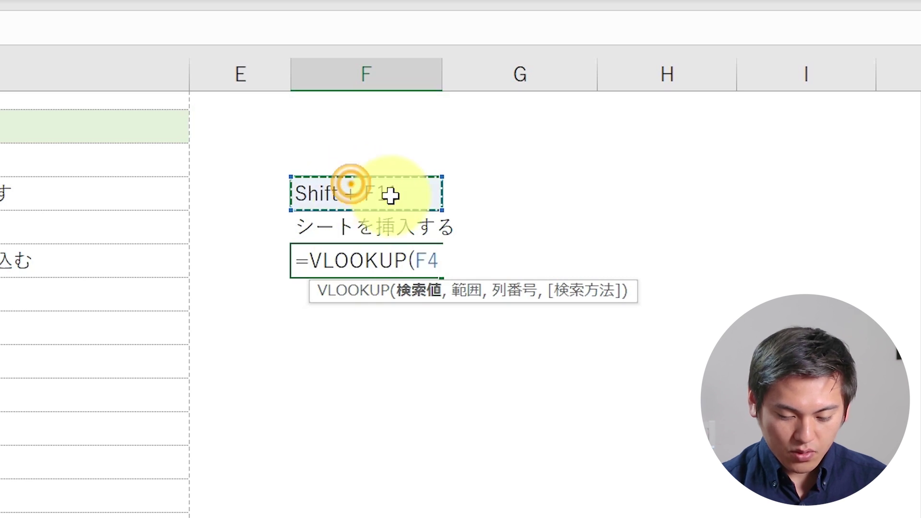
type(",")
left_click(263, 206)
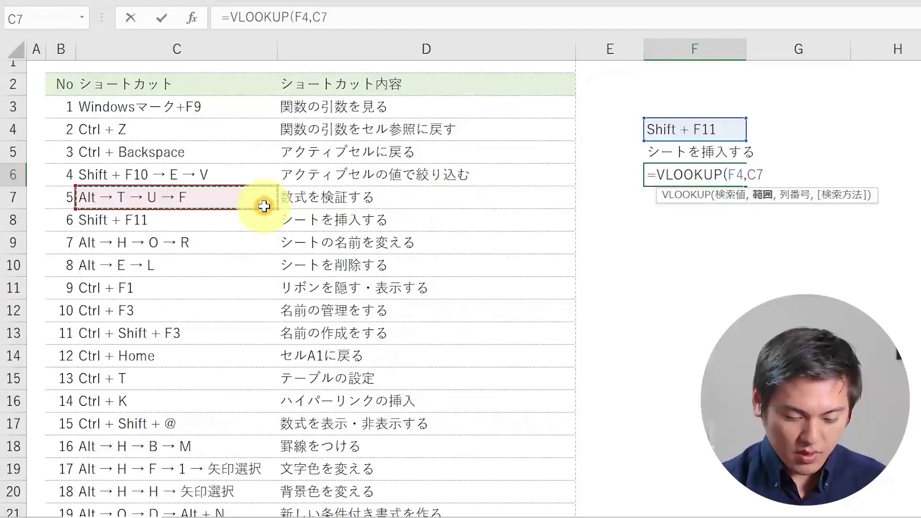
key("ctrl+space")
key("shift+Right")
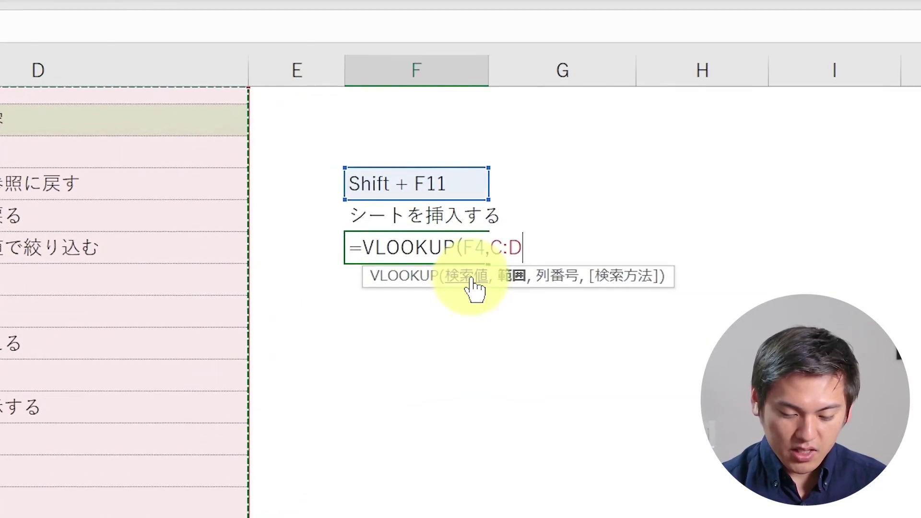
left_click(715, 195)
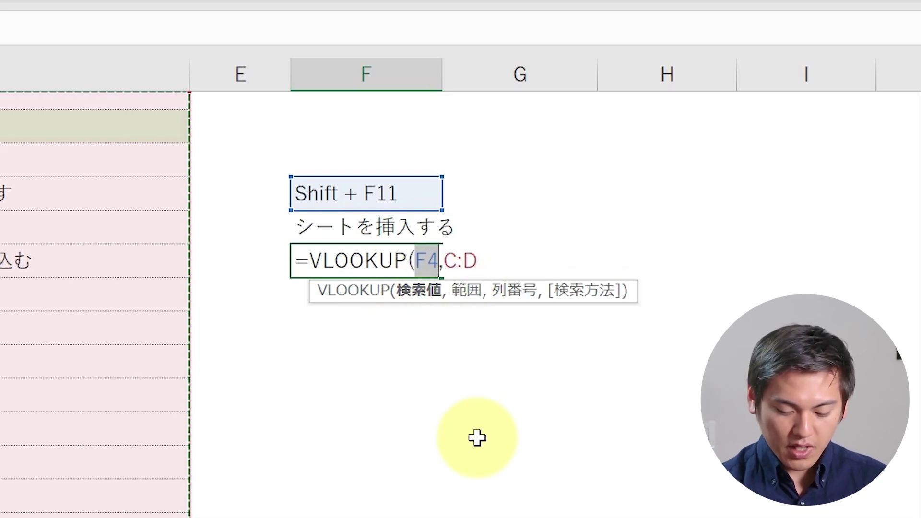
key("F9")
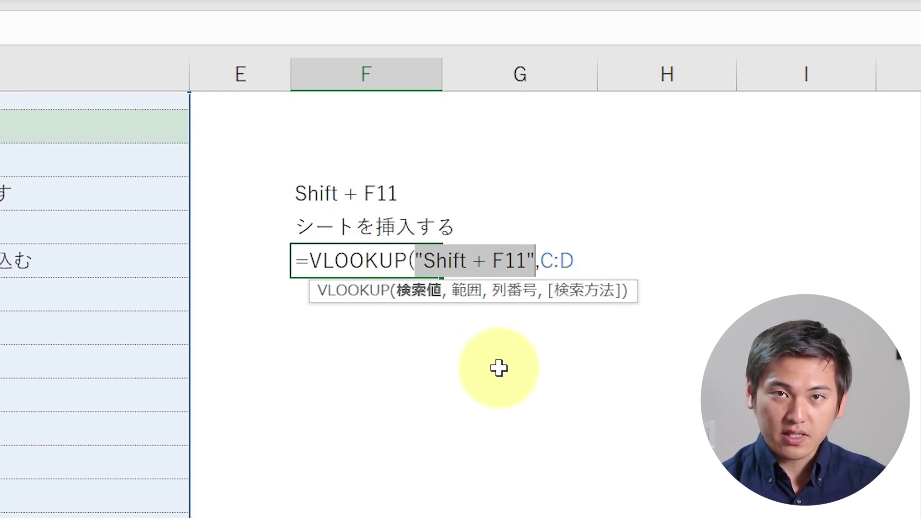
key("Escape")
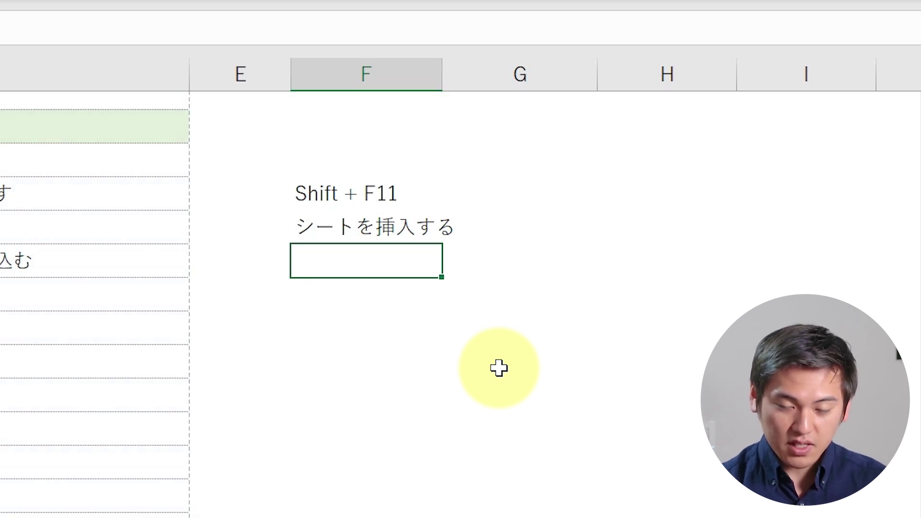
type("=vlo")
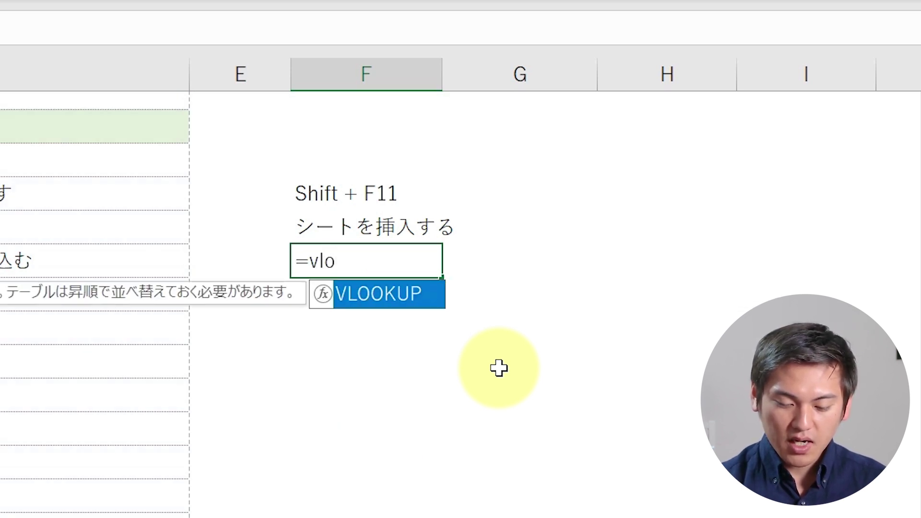
key("Tab")
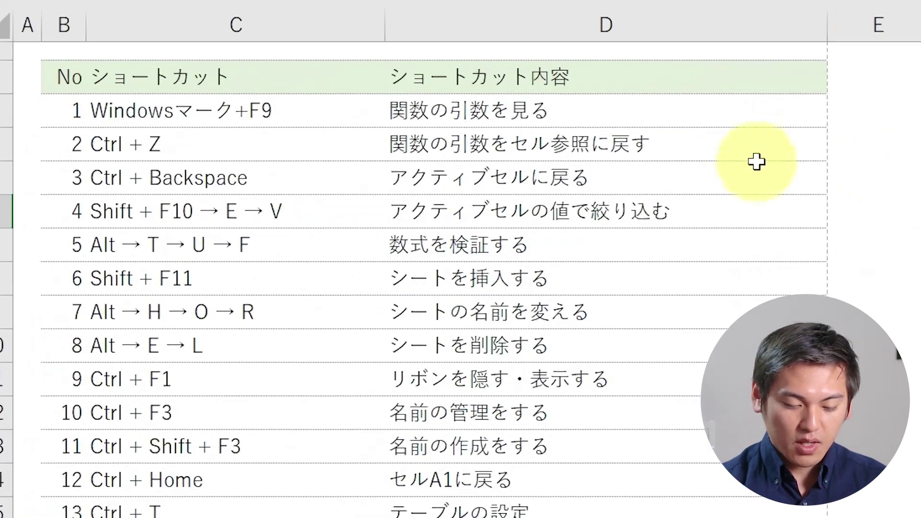
left_click(331, 143)
key("shift+Right")
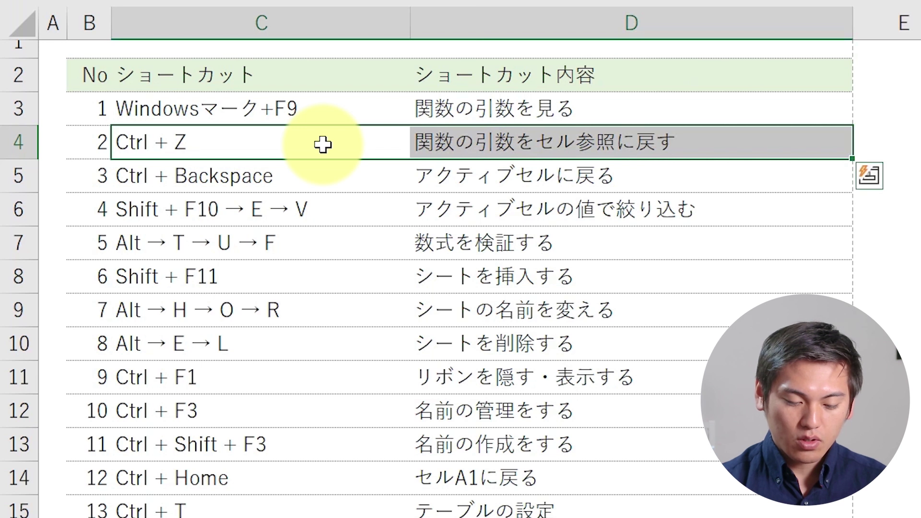
key("Tab")
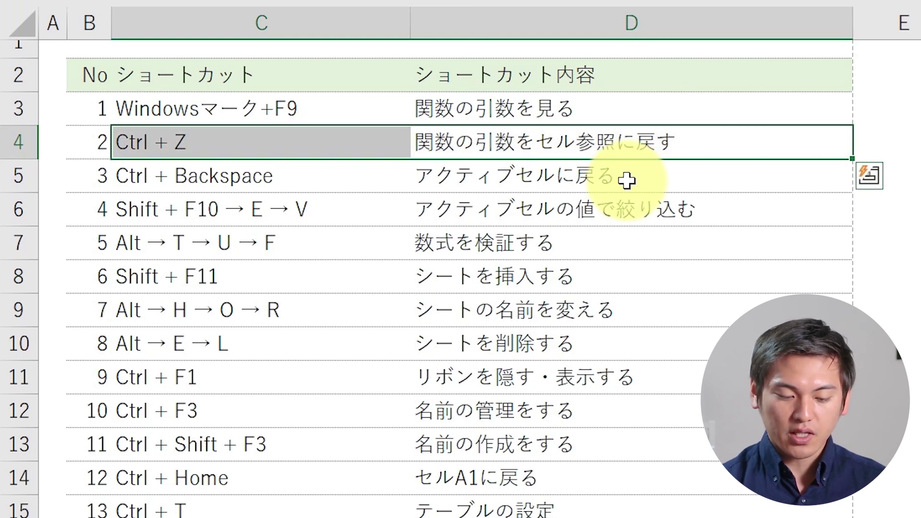
key("Return")
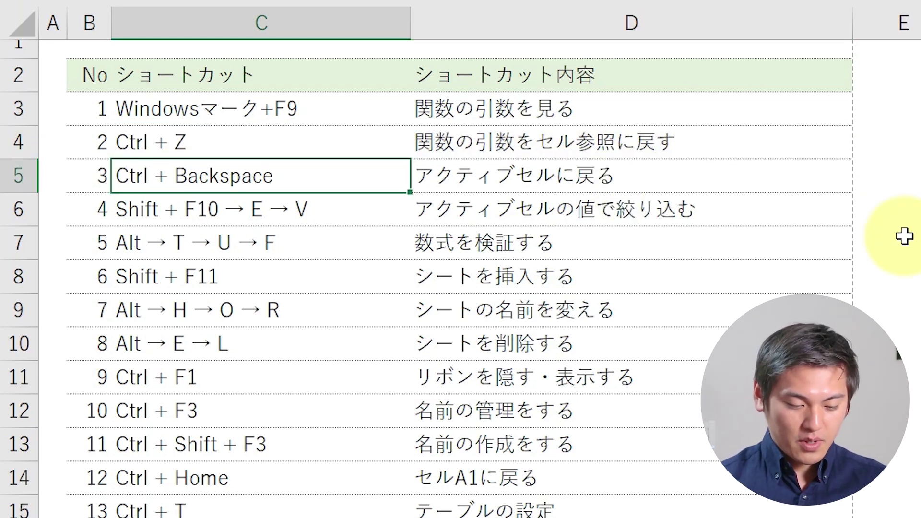
key("shift+Right")
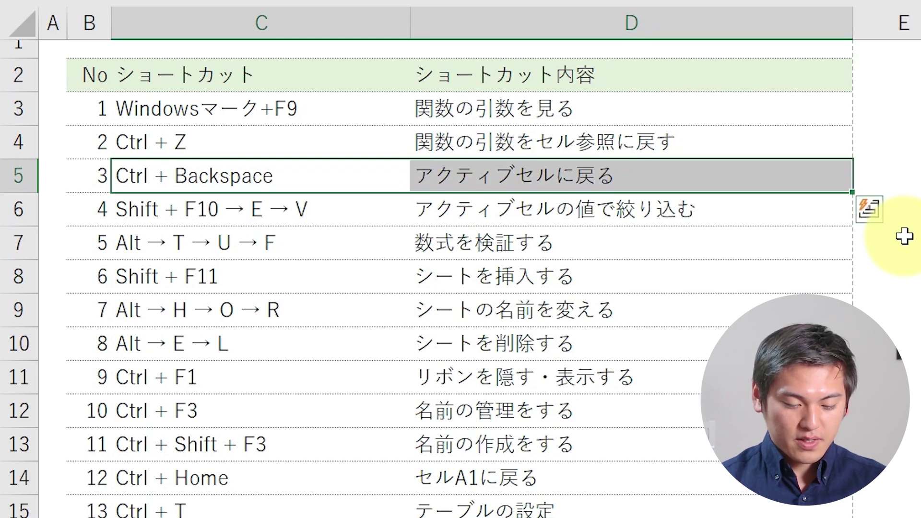
key("Tab")
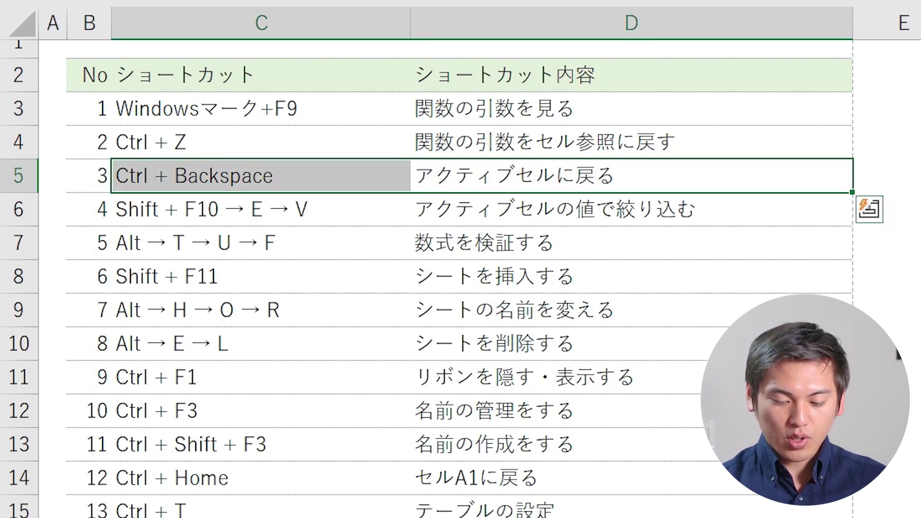
left_click(695, 197)
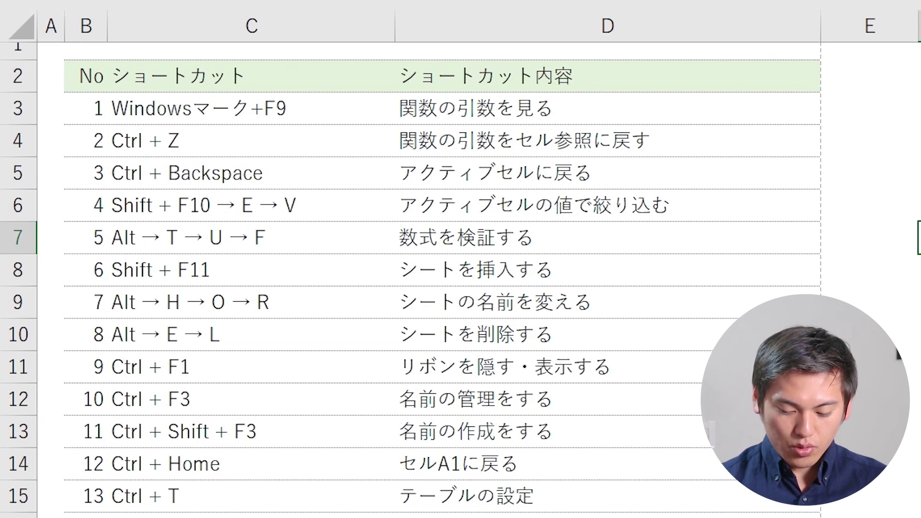
Begin =VLOOKUP(F4,C2:D32, in F7, using the whole shortcut table as the range
type("=vlo")
key("Tab")
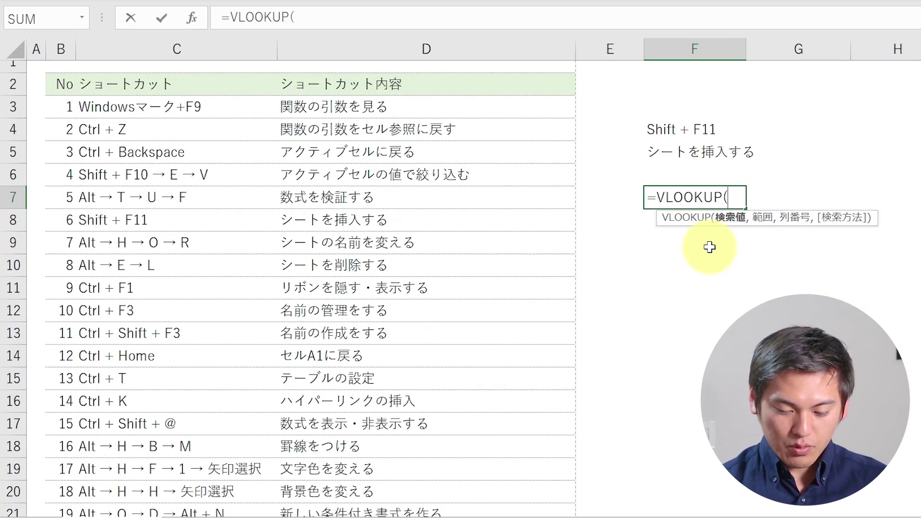
left_click(690, 125)
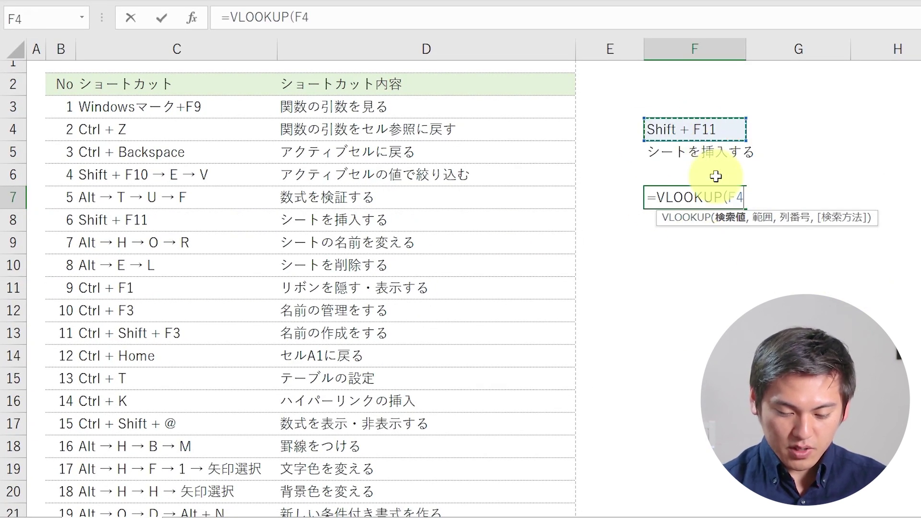
type(",")
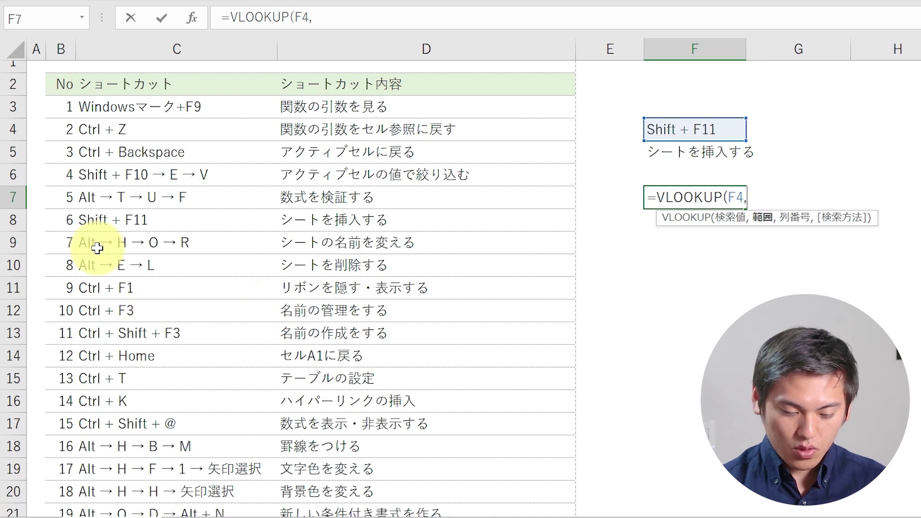
left_click(143, 78)
key("ctrl+shift+Right")
key("ctrl+shift+Down")
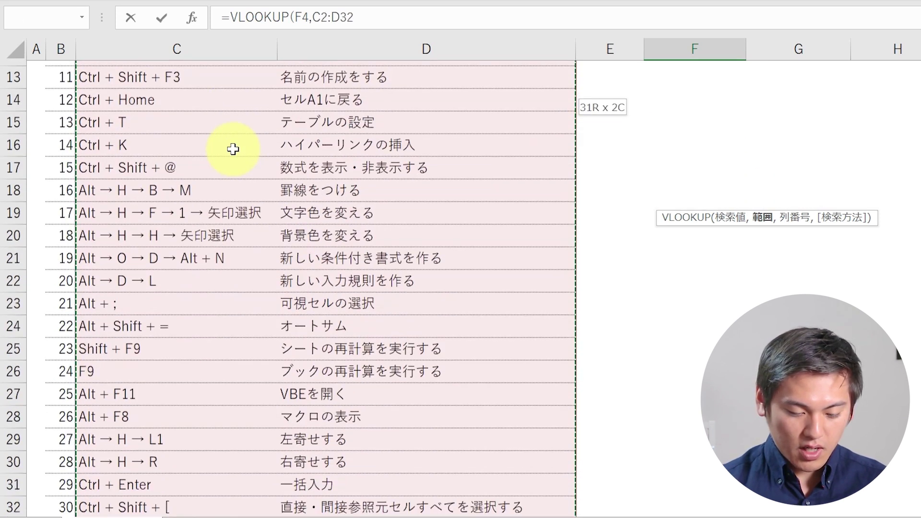